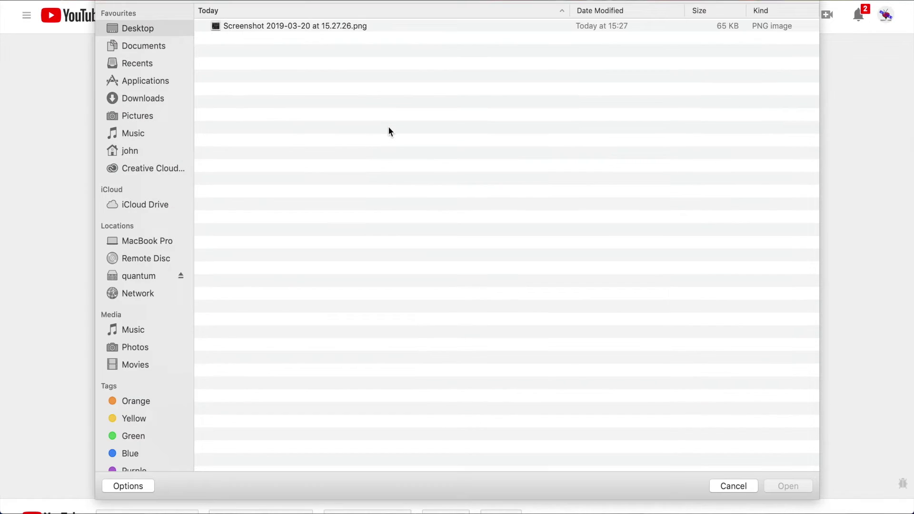
Step: Cancel the screenshot upload, keep new uploads Unlisted, and reselect the Desktop screenshot
click(338, 33)
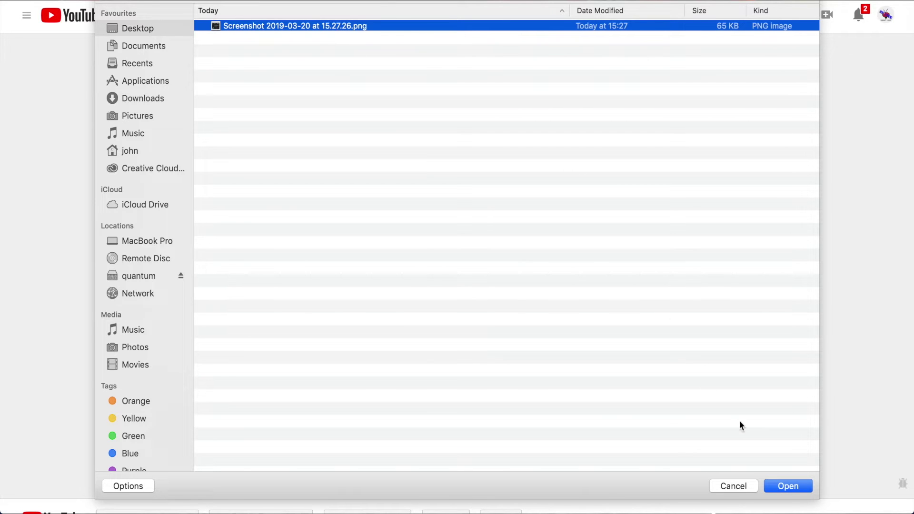
click(736, 489)
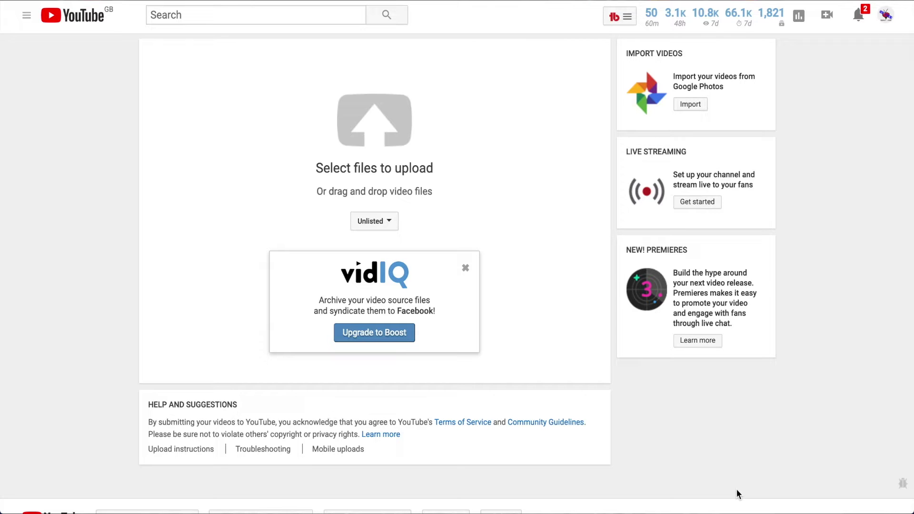
click(390, 226)
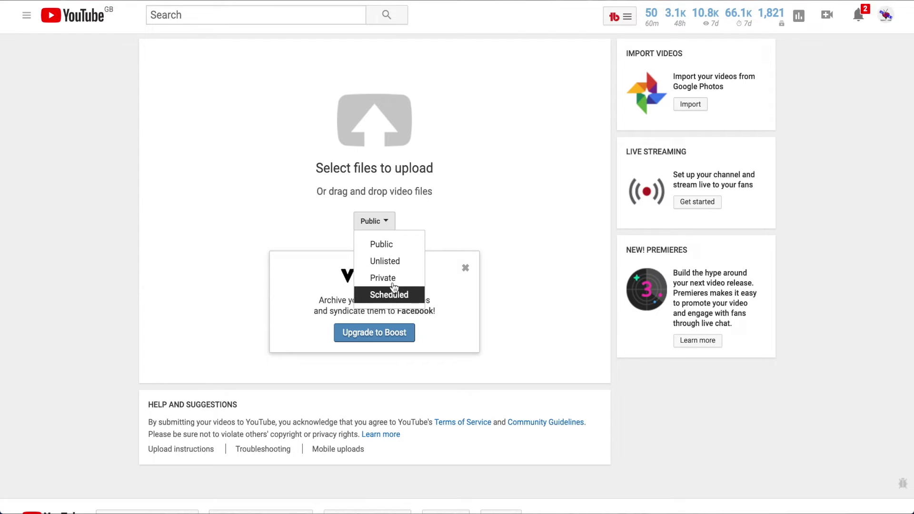
click(386, 262)
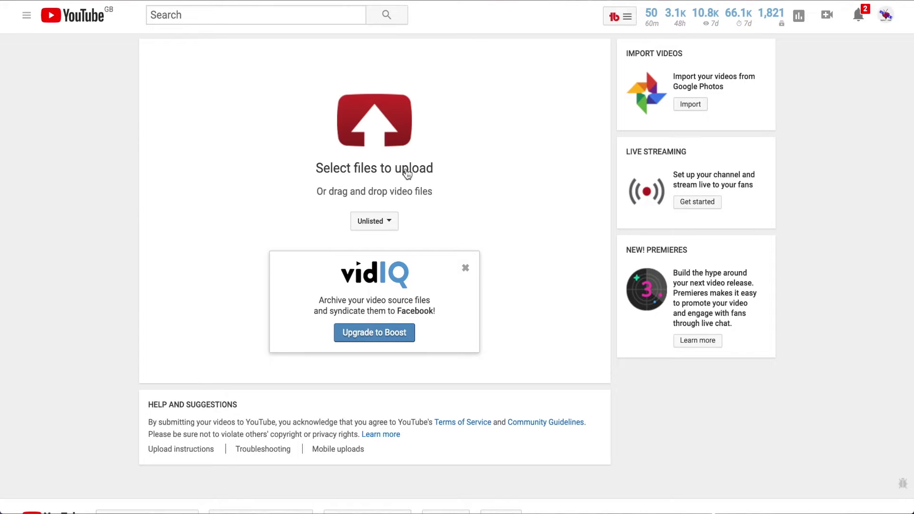
click(391, 135)
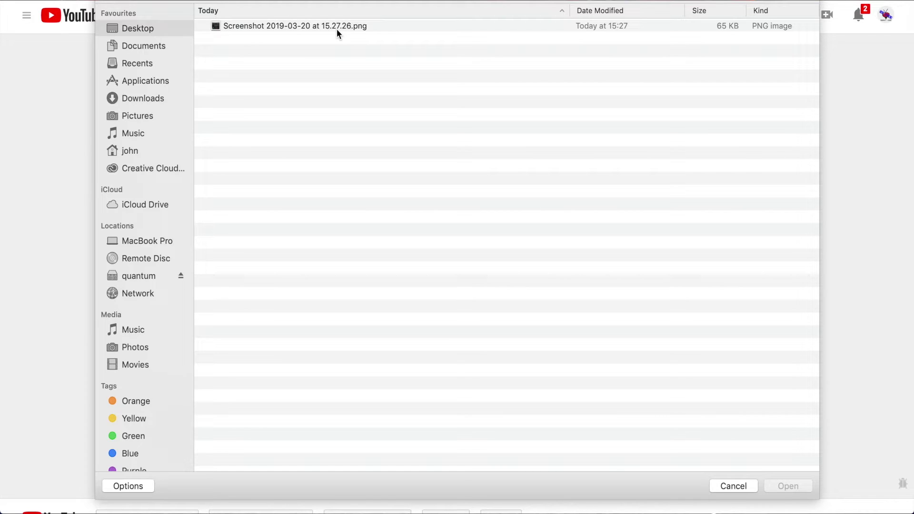
click(337, 31)
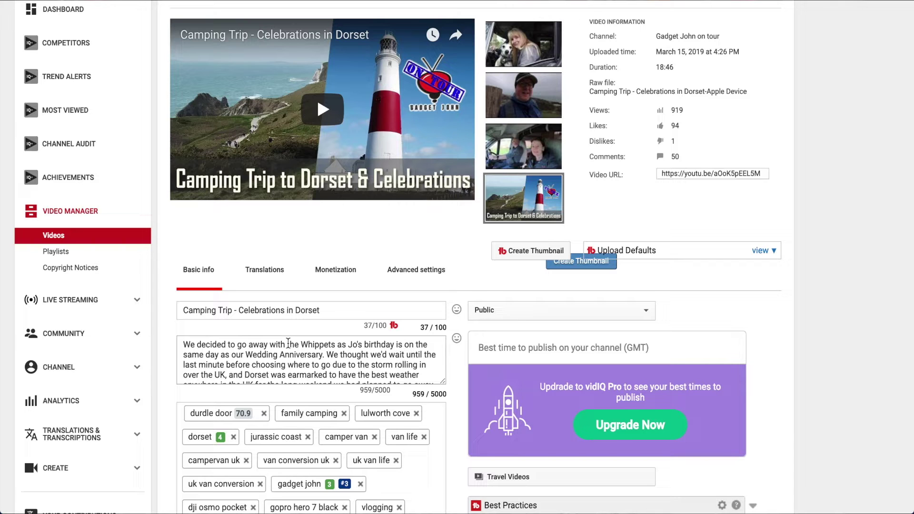
scroll(288, 343, down, 5)
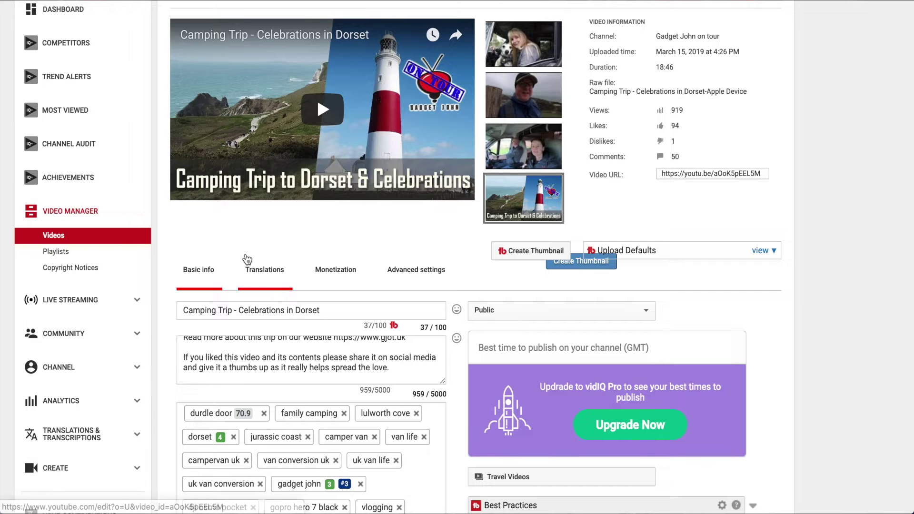
scroll(230, 241, down, 2)
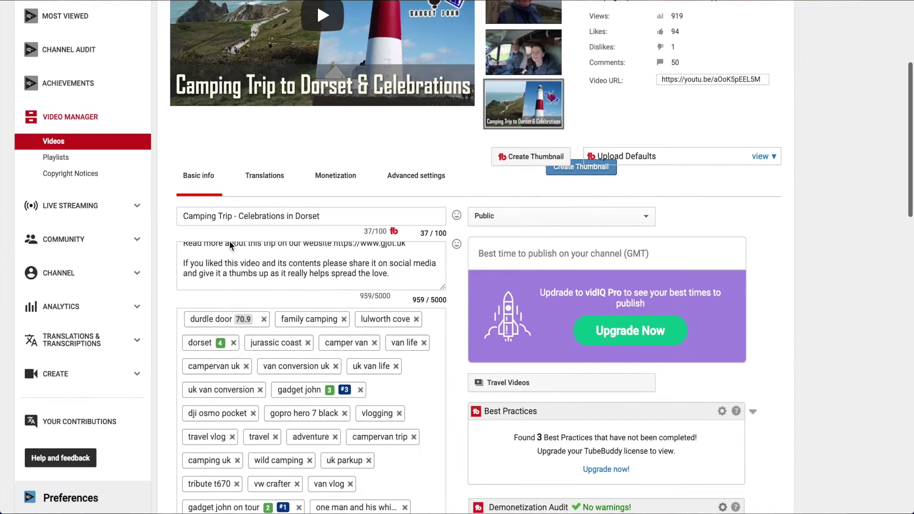
scroll(165, 320, down, 1)
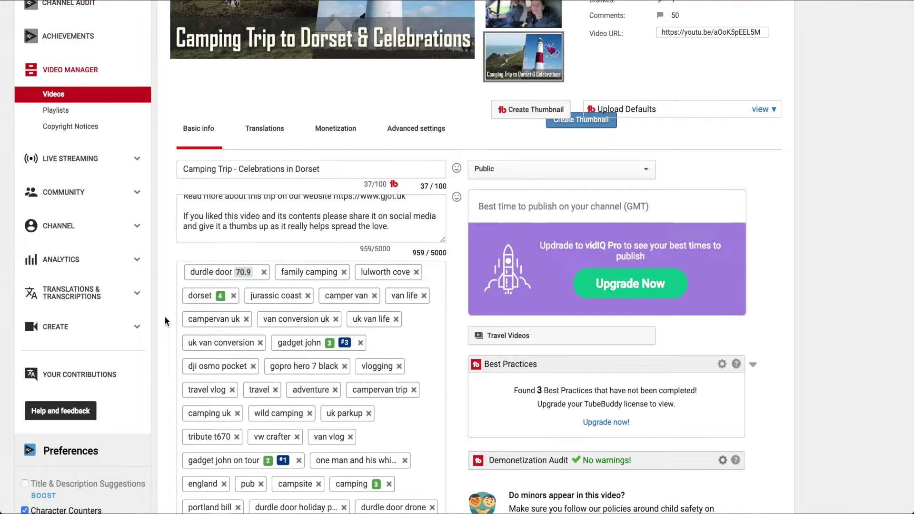
Step: Stretch the description box taller and scroll through the description, tags and Tag Tools
drag(443, 239, 444, 370)
scroll(376, 241, up, 2)
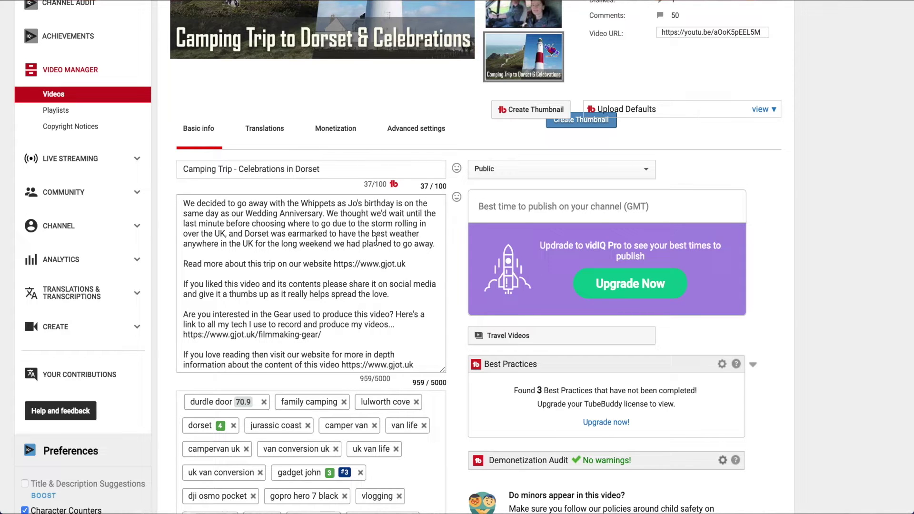
scroll(376, 241, down, 3)
scroll(164, 384, down, 6)
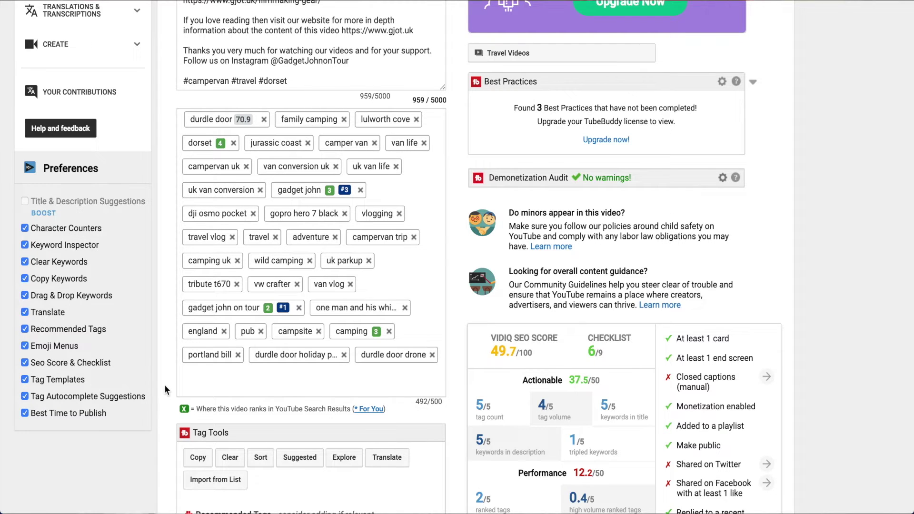
scroll(167, 379, down, 3)
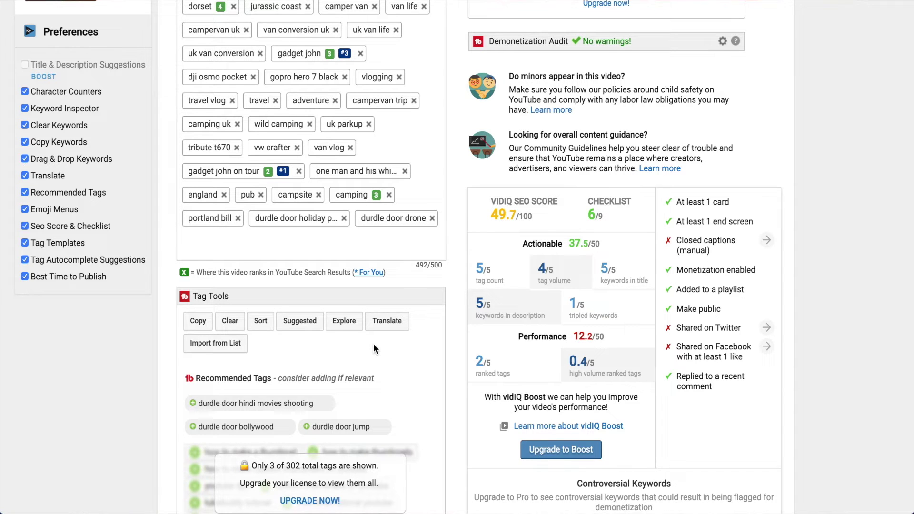
scroll(373, 347, down, 2)
scroll(374, 346, down, 1)
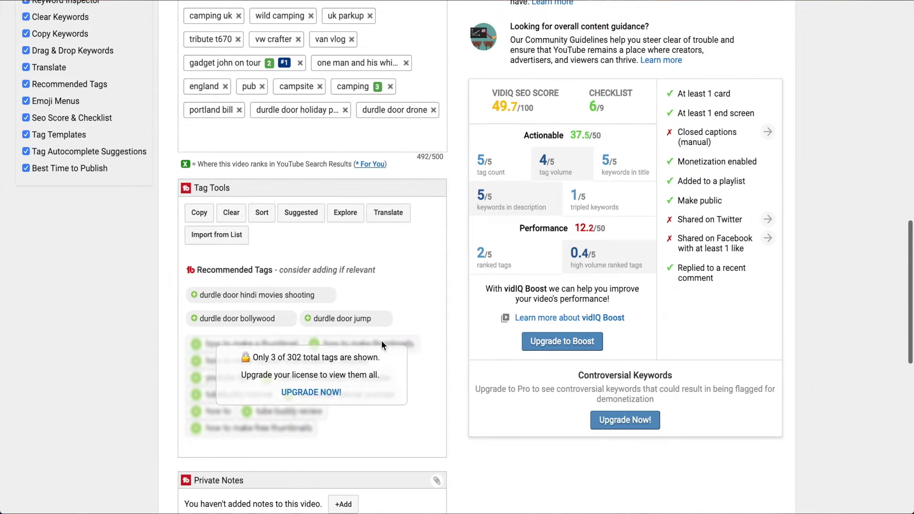
scroll(426, 328, down, 3)
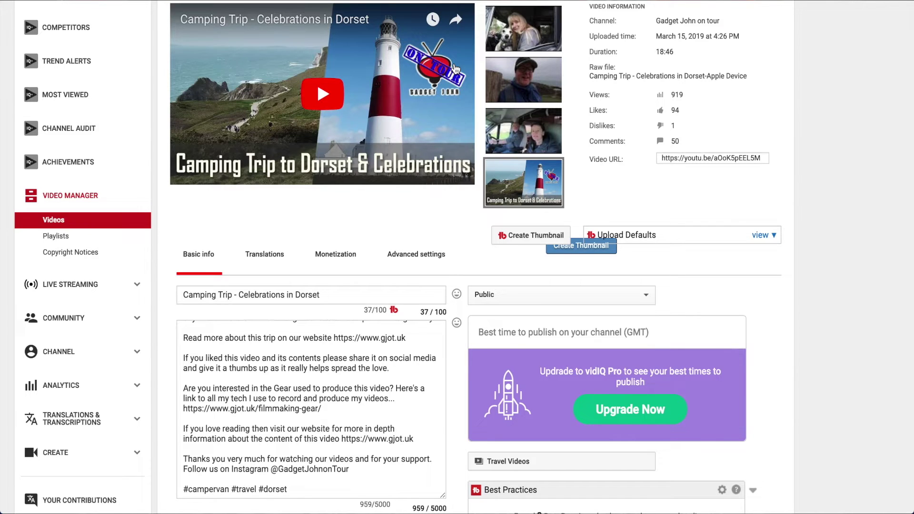
Step: Scroll down through the Dorset camping video's edit page
scroll(452, 229, down, 2)
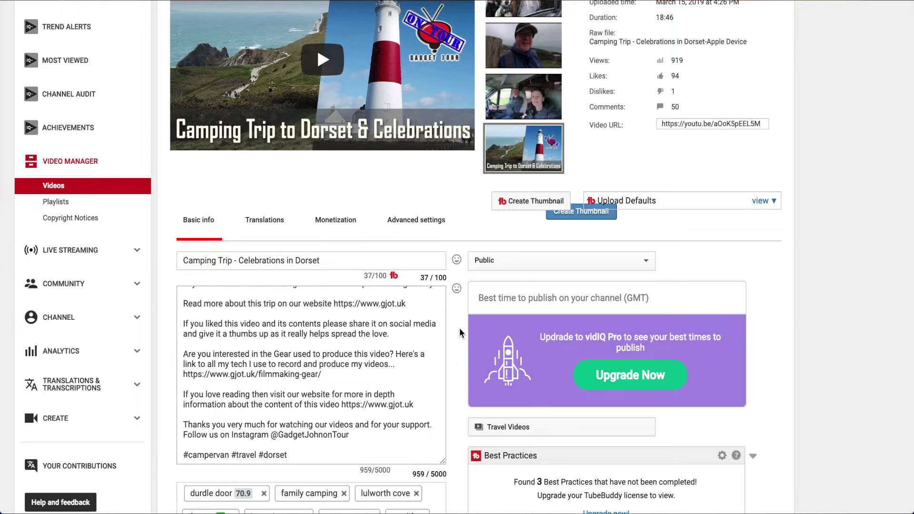
scroll(458, 368, down, 4)
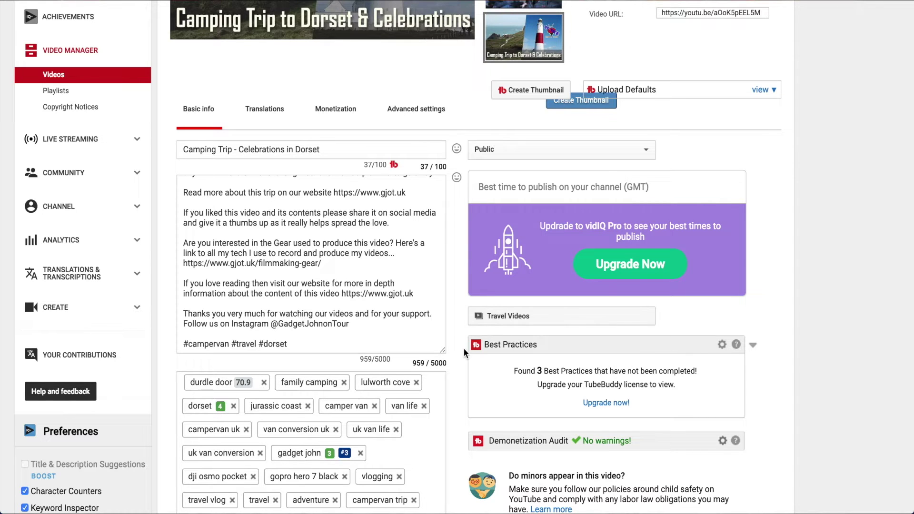
scroll(458, 352, down, 5)
scroll(458, 354, down, 8)
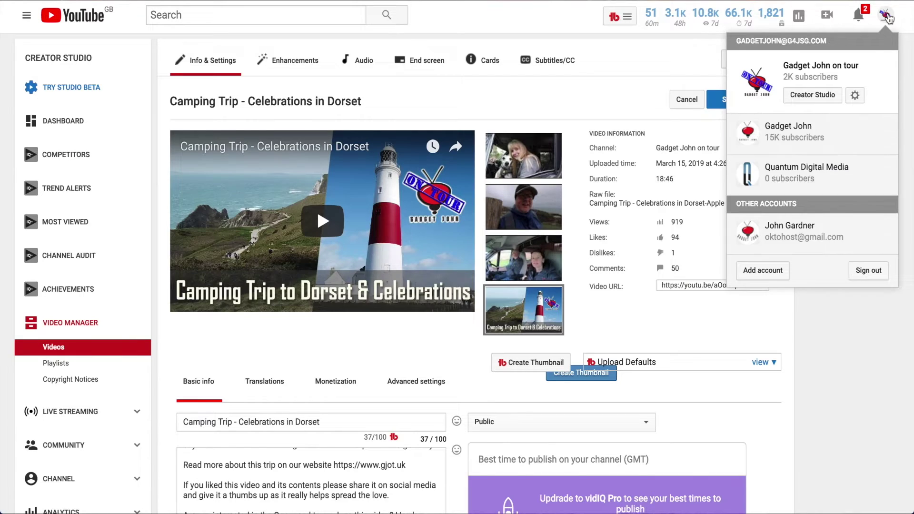
Step: Reach Video Manager via Creator Studio and edit Camping Trip - Celebrations in Dorset
click(826, 97)
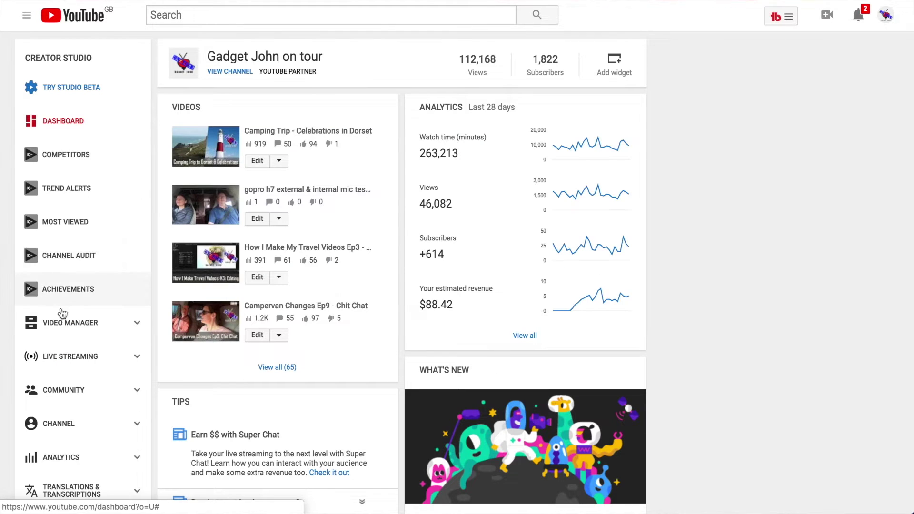
click(63, 325)
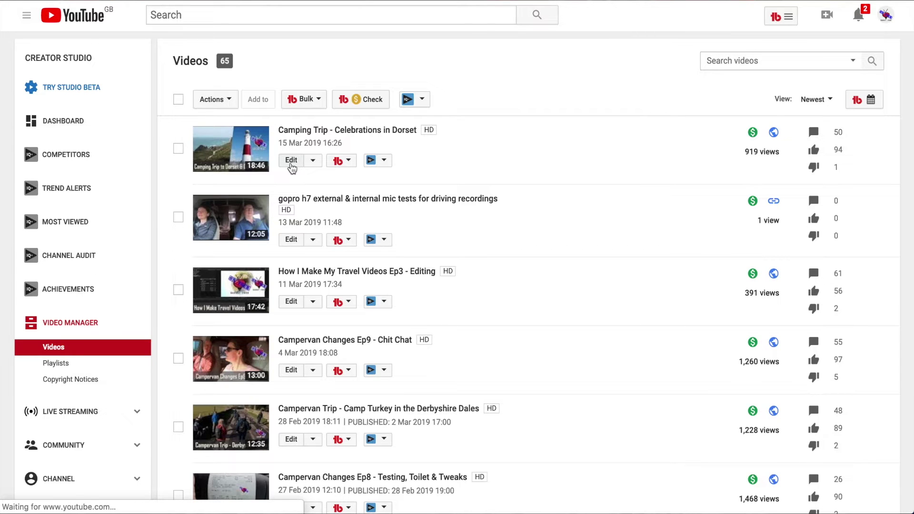
click(291, 164)
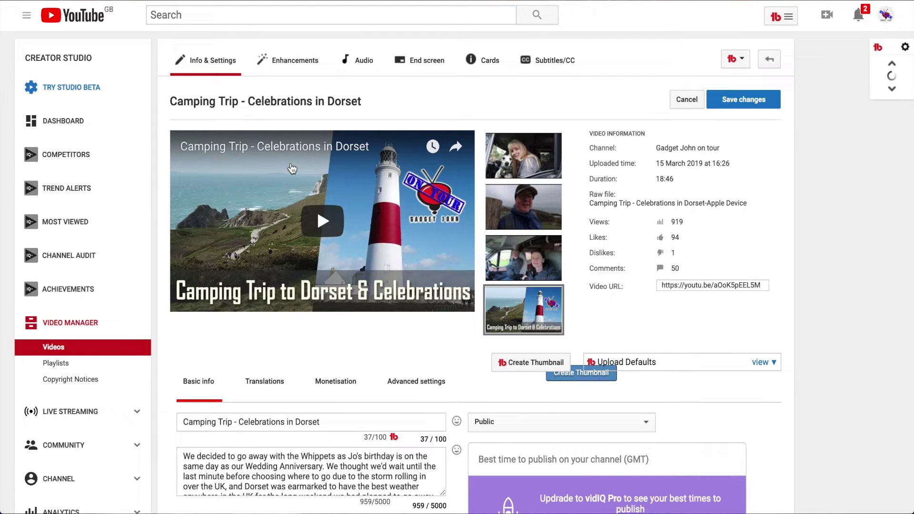
Step: Switch the Dorset video's editor to the End screen tab
click(423, 72)
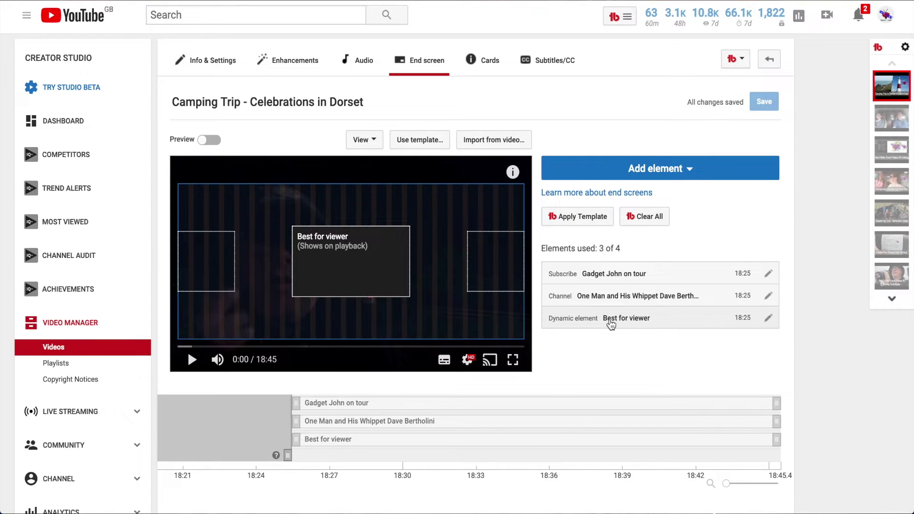
click(693, 180)
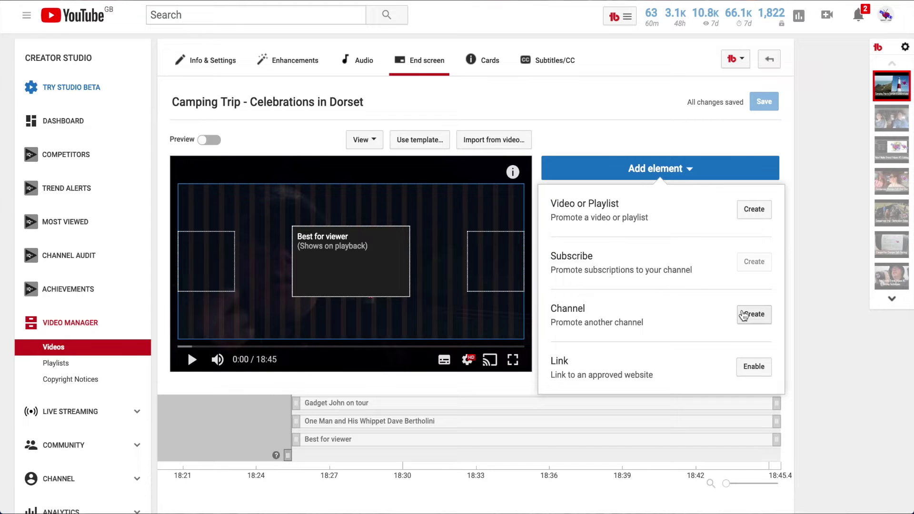
click(743, 316)
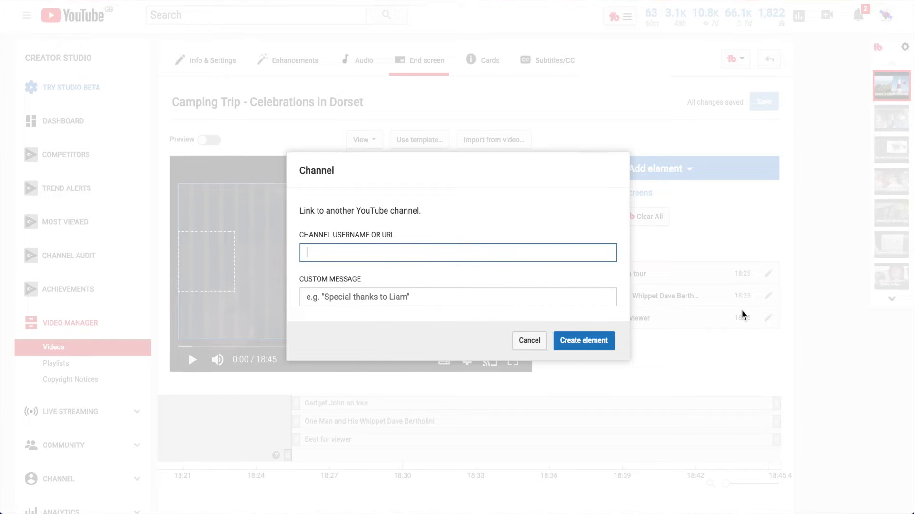
click(696, 176)
click(695, 174)
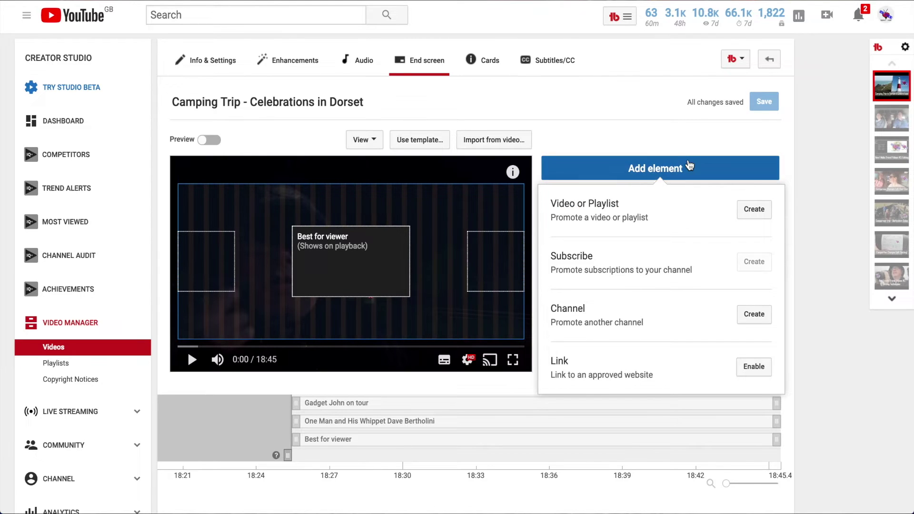
click(690, 165)
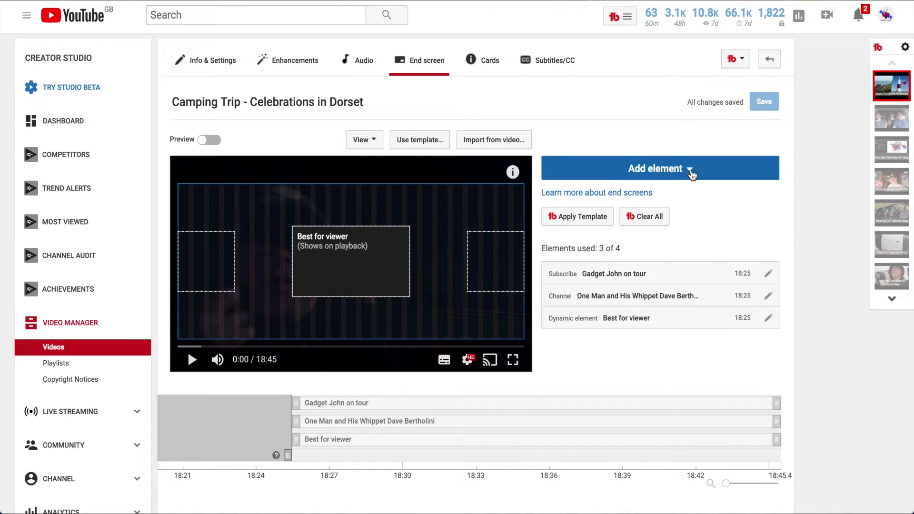
click(689, 173)
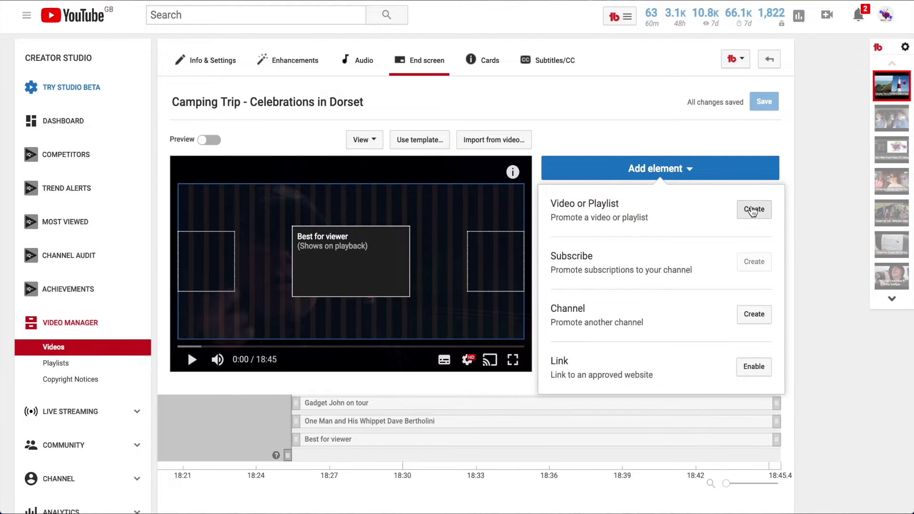
click(751, 209)
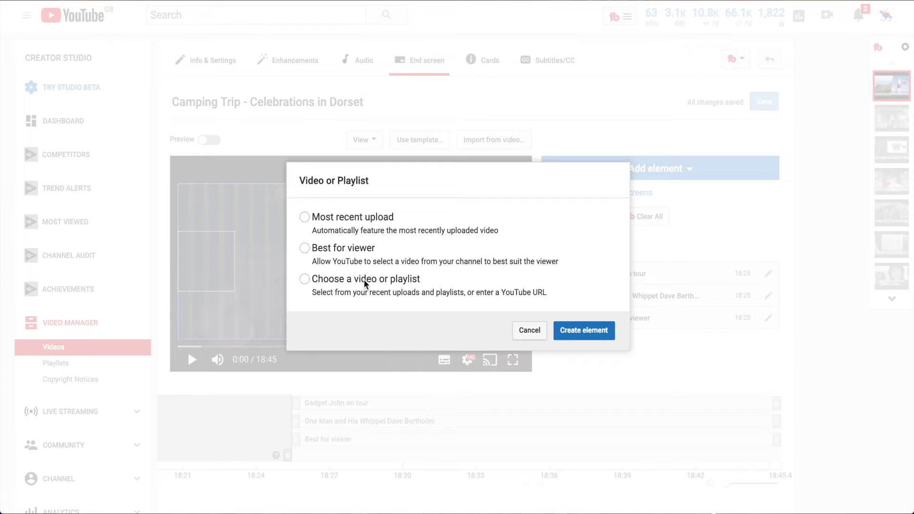
click(527, 331)
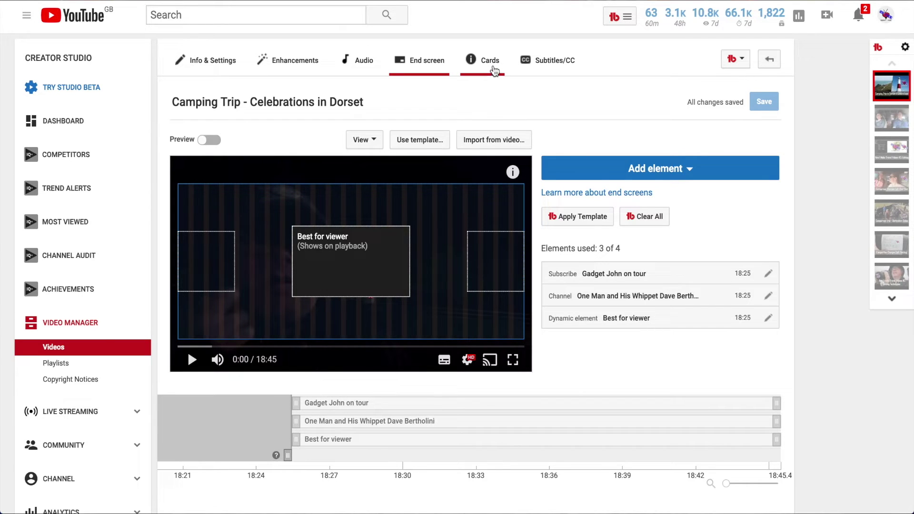
Step: Switch to the Cards tab, move the preview to 2:12, and review the three cards
click(494, 67)
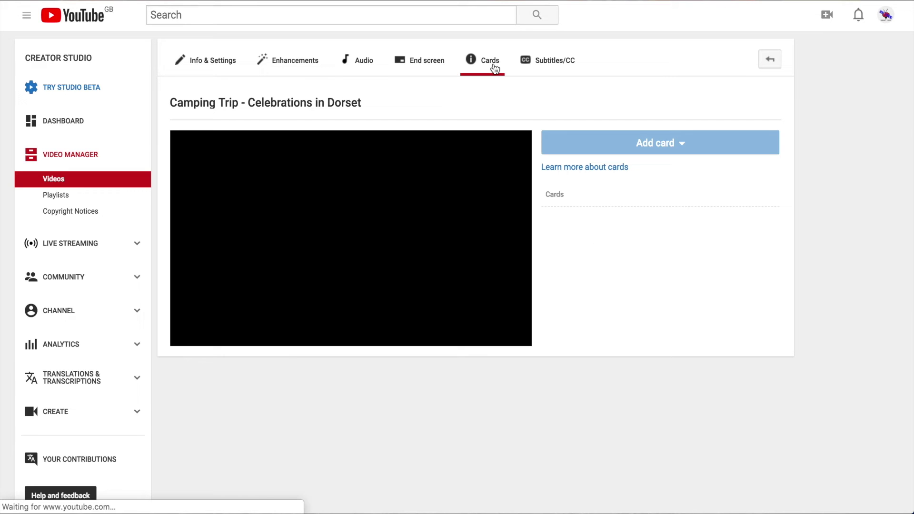
click(218, 322)
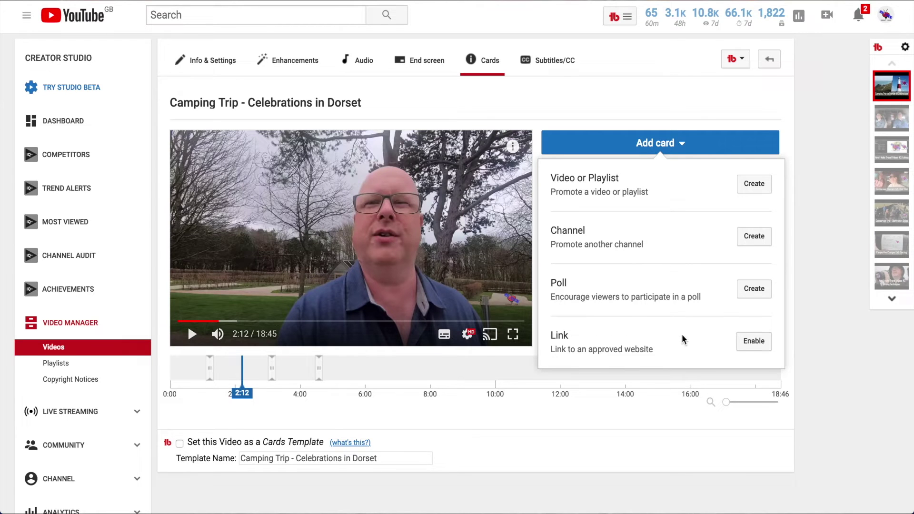
scroll(661, 319, down, 5)
scroll(672, 163, up, 4)
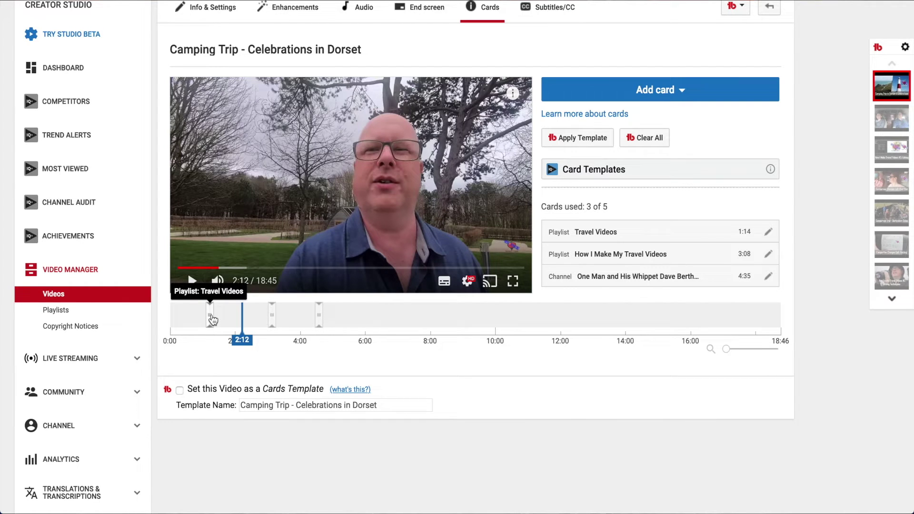
scroll(271, 316, up, 2)
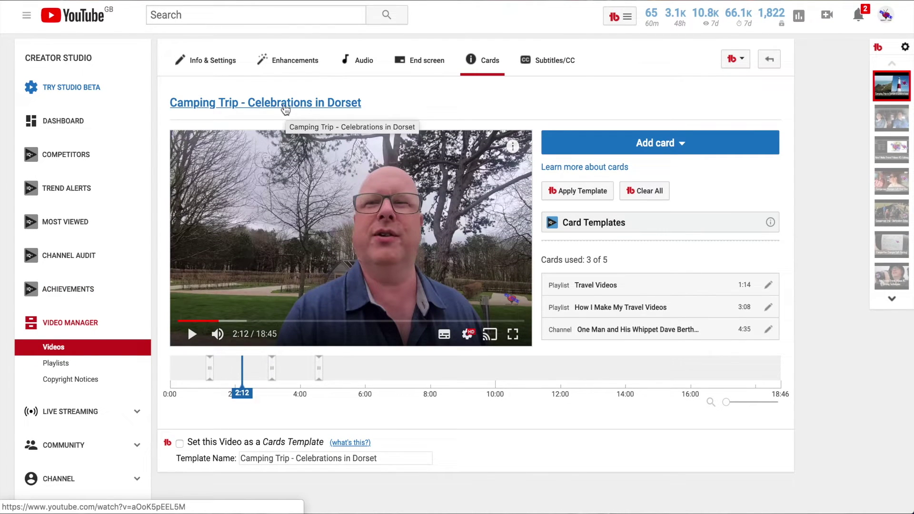
Step: Switch back to the Dorset video's Info & Settings tab
click(218, 63)
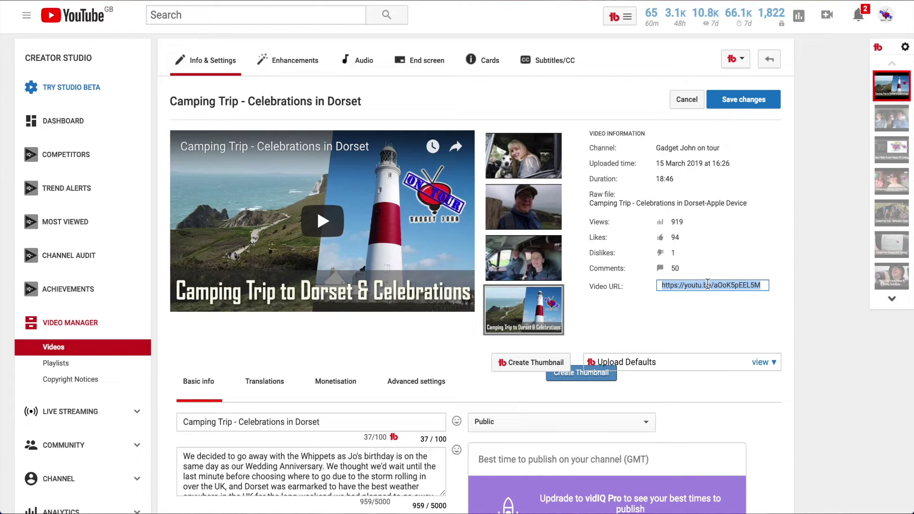
mouse_move(494, 326)
click(541, 422)
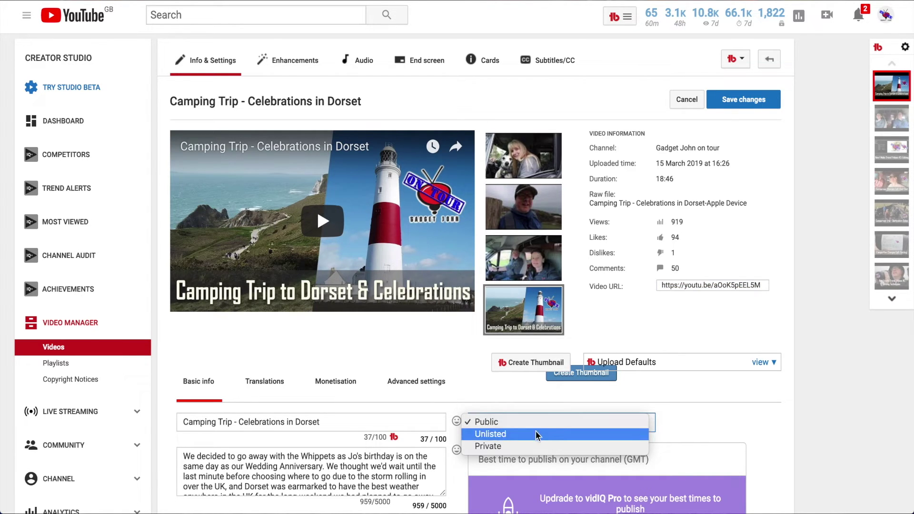
click(471, 374)
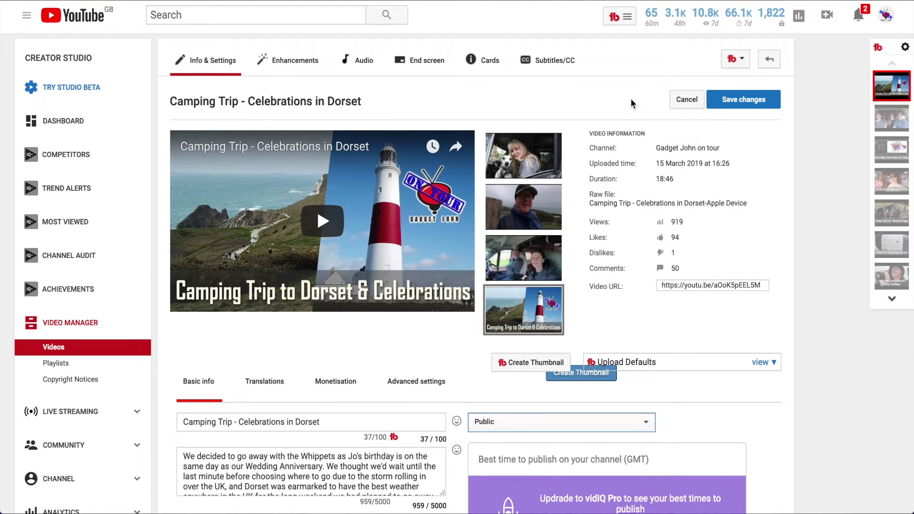
click(515, 422)
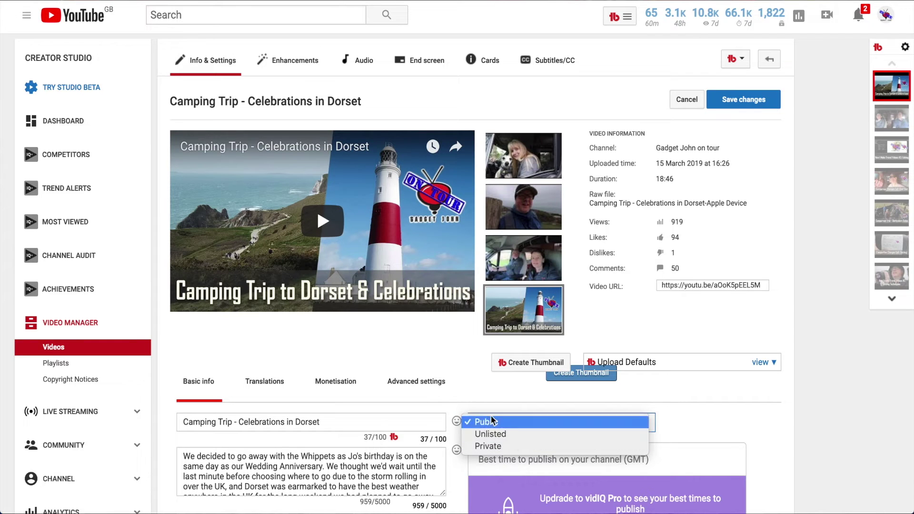
click(455, 359)
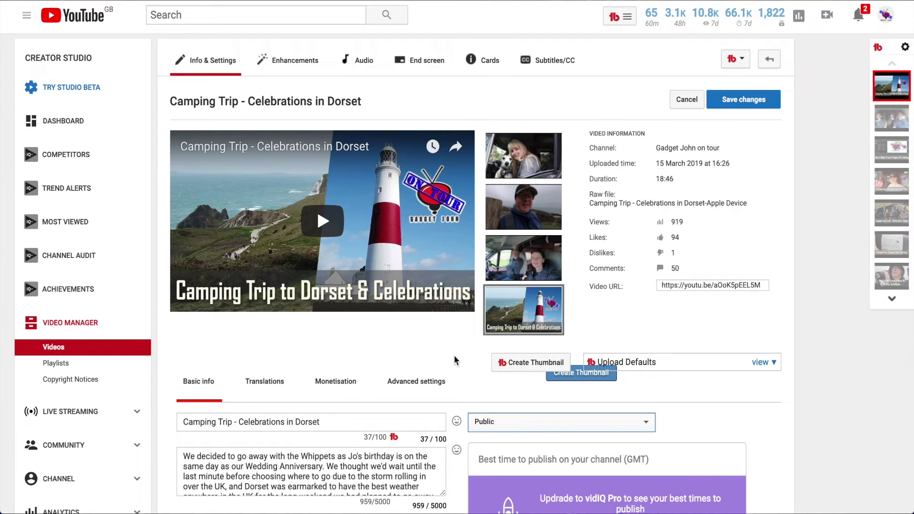
Step: Review the Monetisation tab's ad formats and ad breaks, then go to Advanced settings
click(342, 389)
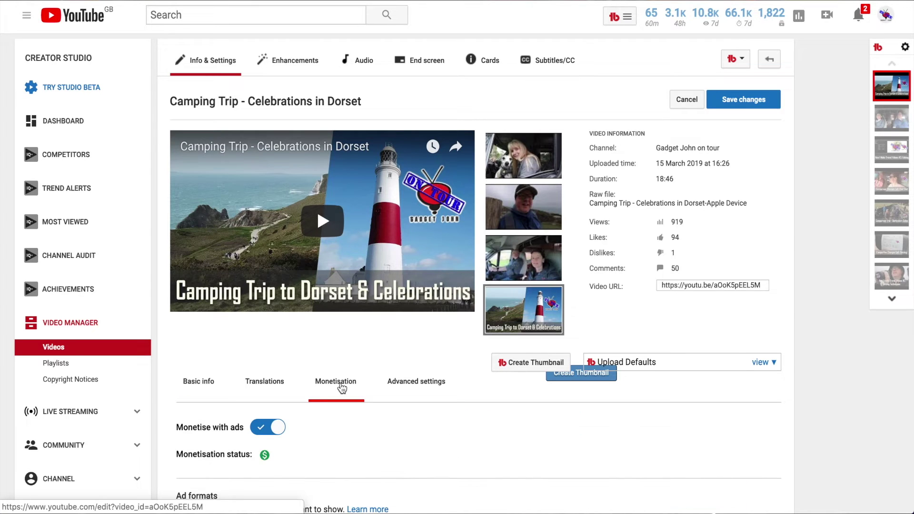
scroll(341, 388, down, 7)
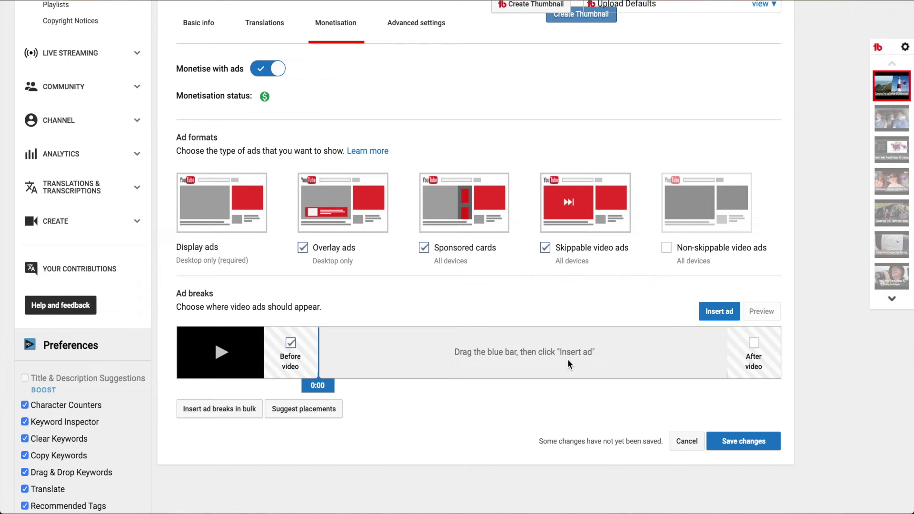
click(414, 33)
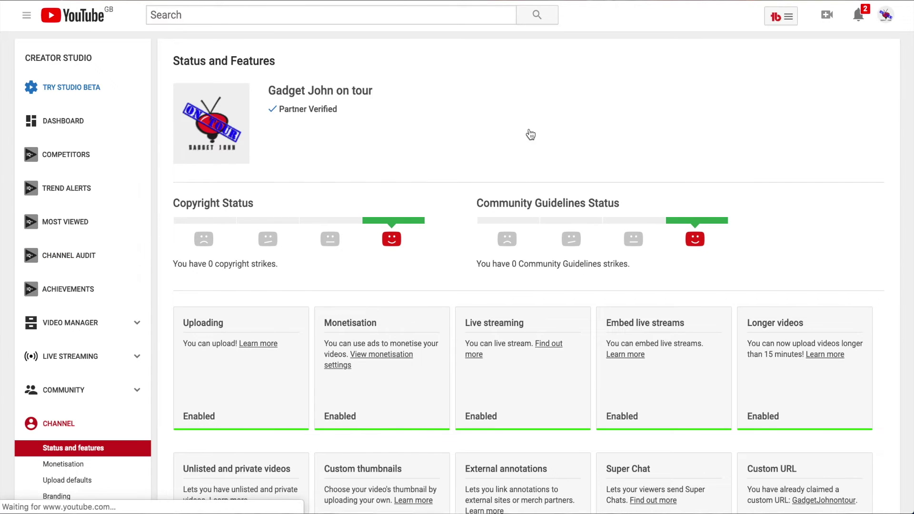
Step: Scroll the Status and features page and choose Upload defaults under Channel
scroll(130, 190, down, 3)
scroll(131, 191, down, 2)
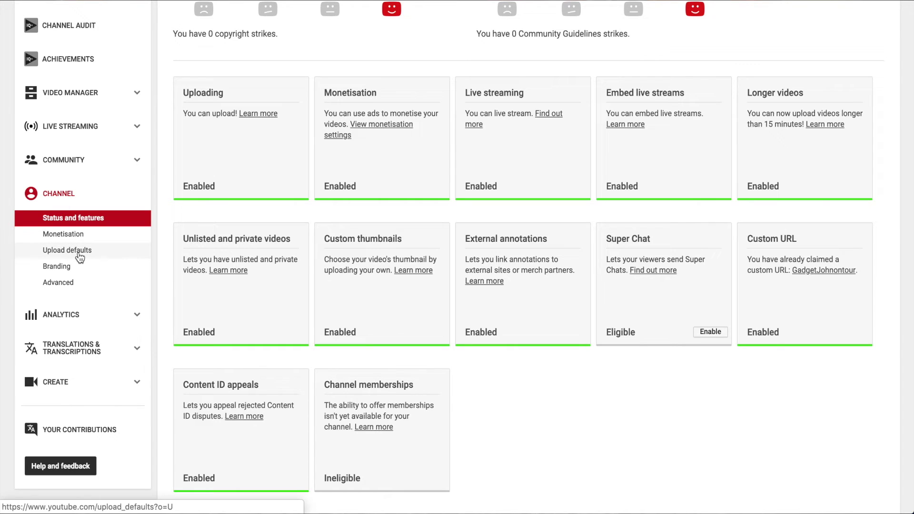
click(79, 257)
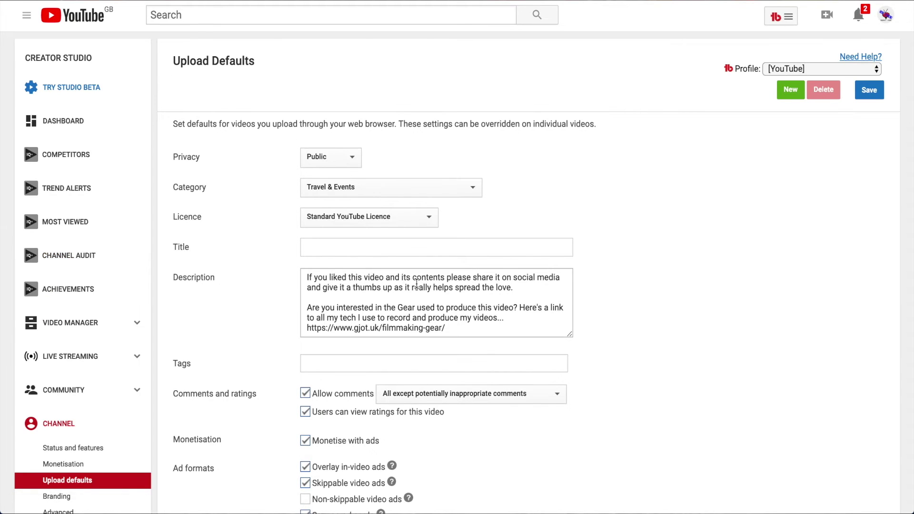
Step: Scroll the default upload description to its end and highlight the hashtag line
scroll(417, 284, down, 5)
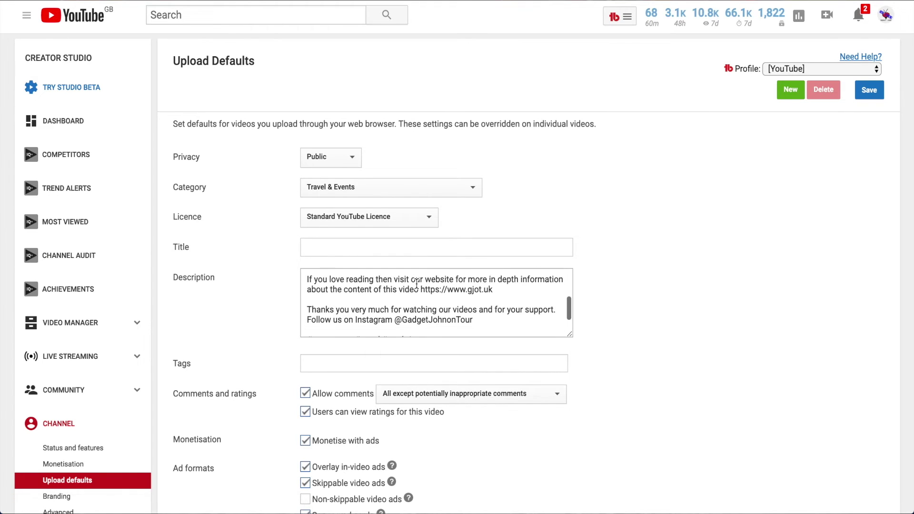
scroll(417, 283, down, 1)
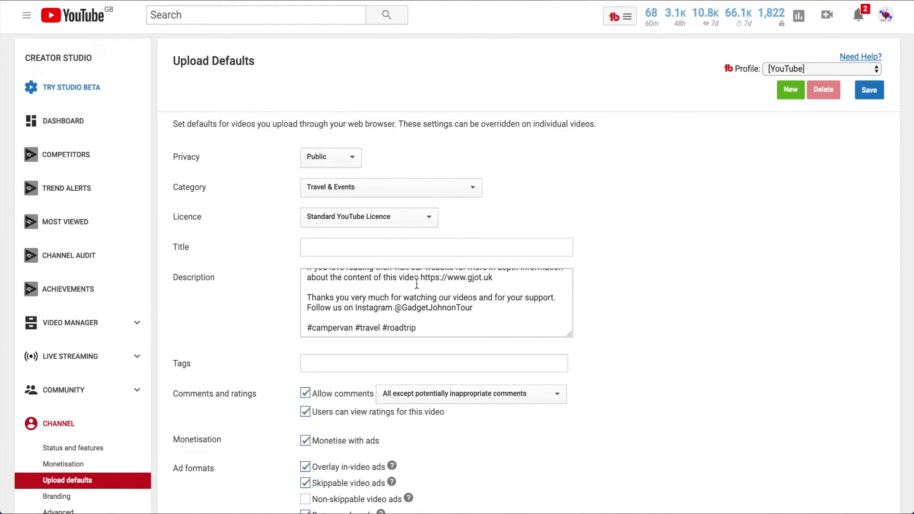
drag(424, 333, 306, 328)
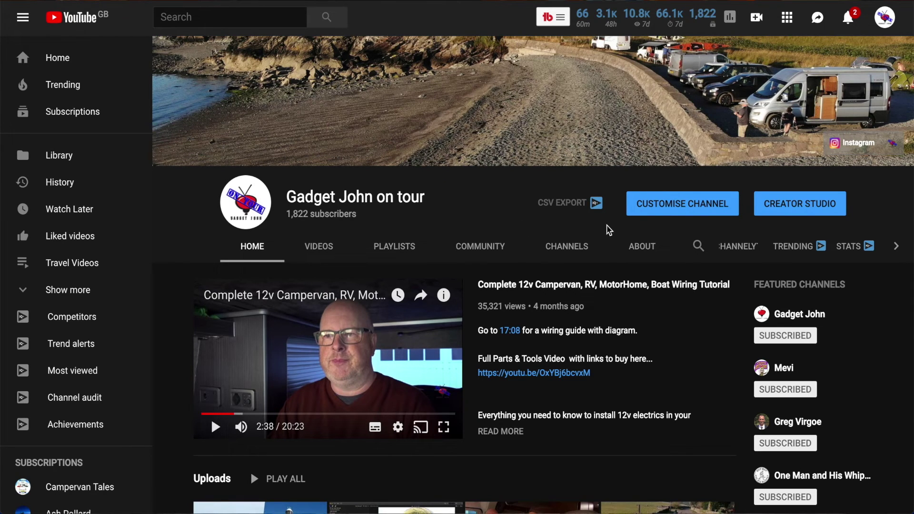
Step: Enter channel customisation and view the new-visitor featured video, the Complete 12v Campervan wiring tutorial
click(659, 208)
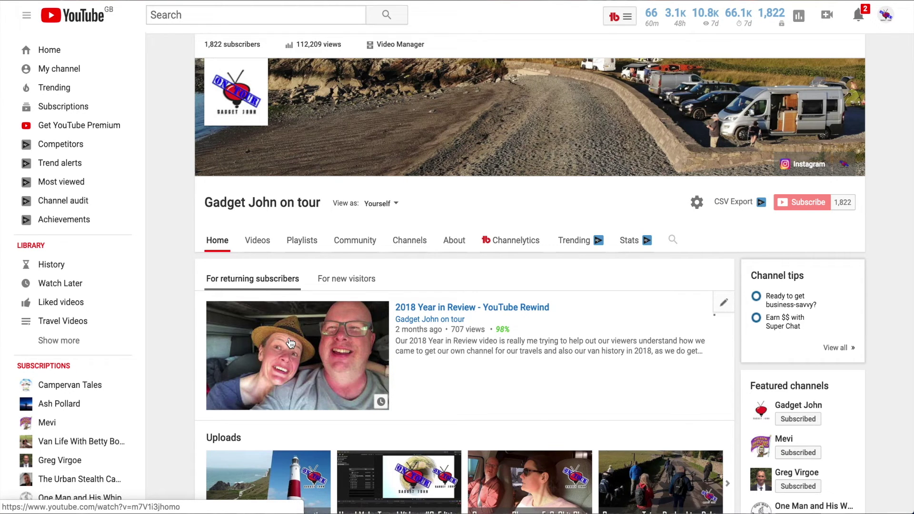
click(364, 284)
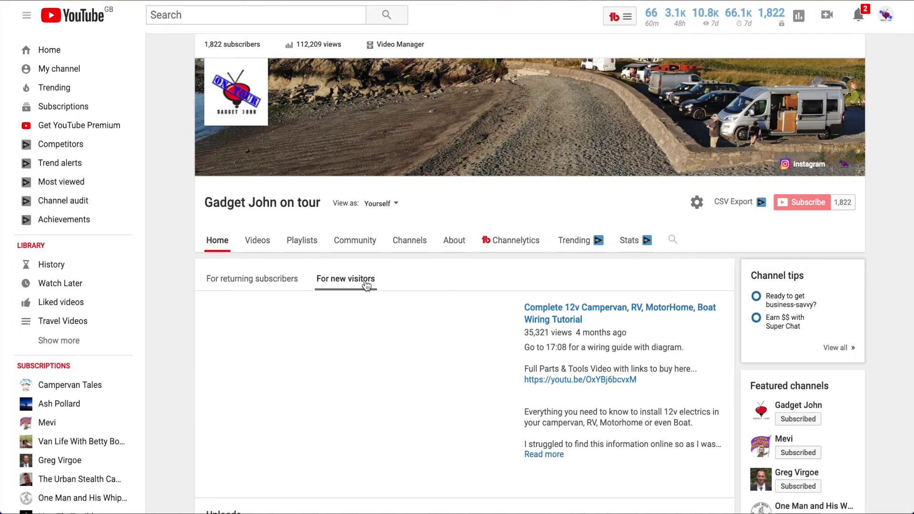
scroll(381, 305, down, 1)
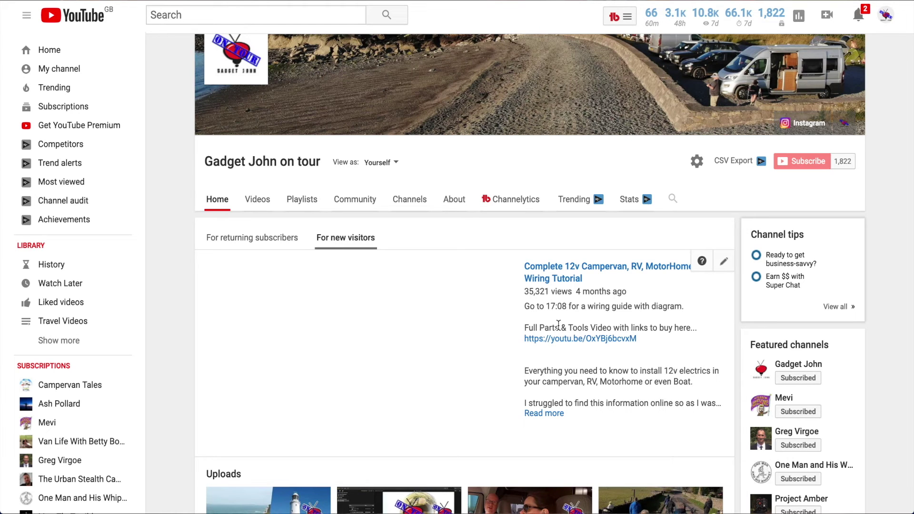
scroll(558, 324, down, 5)
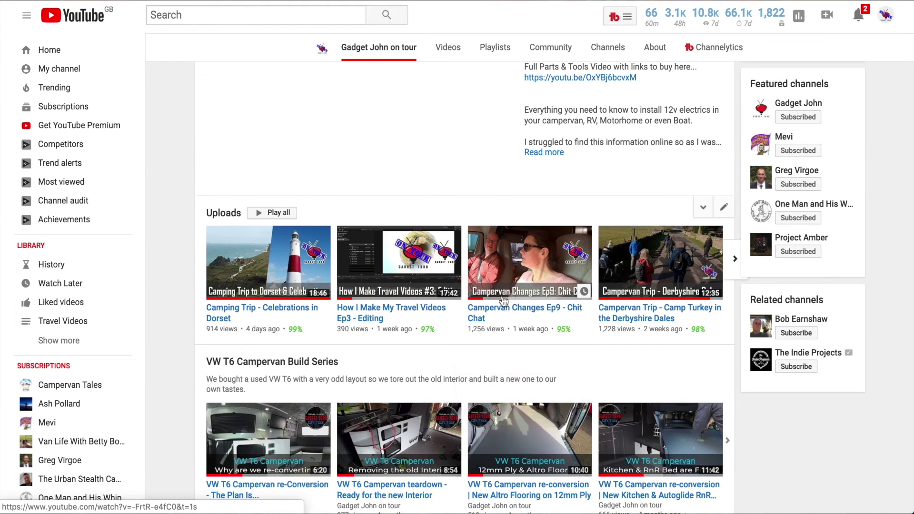
scroll(503, 300, down, 2)
scroll(503, 301, down, 1)
scroll(503, 301, down, 1)
scroll(424, 341, down, 4)
scroll(447, 363, down, 8)
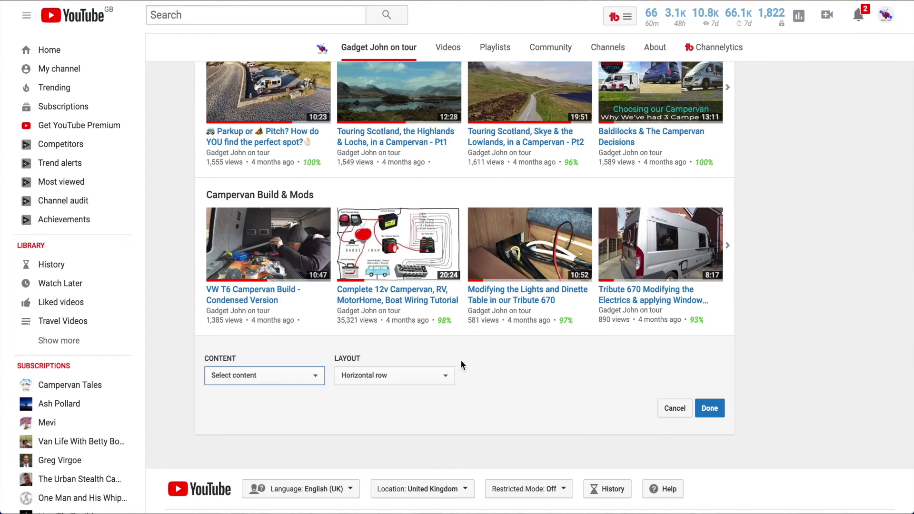
click(287, 382)
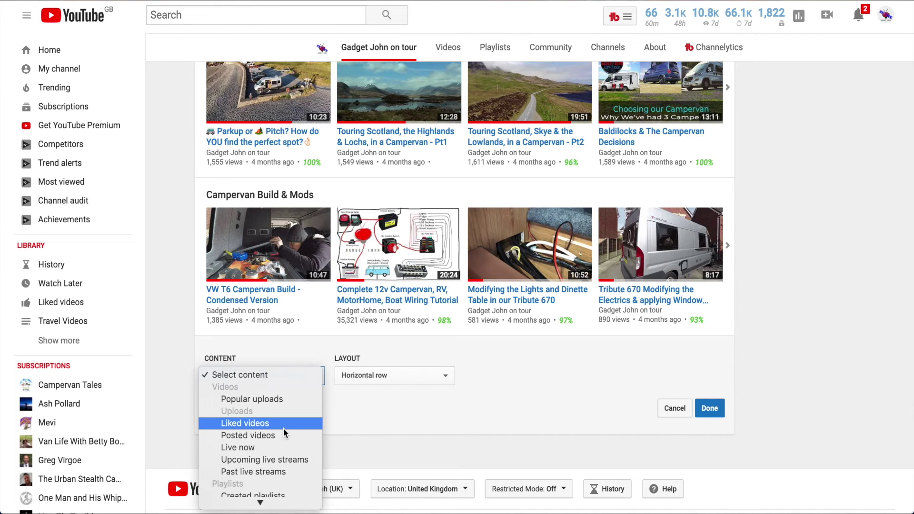
scroll(284, 437, down, 1)
click(358, 417)
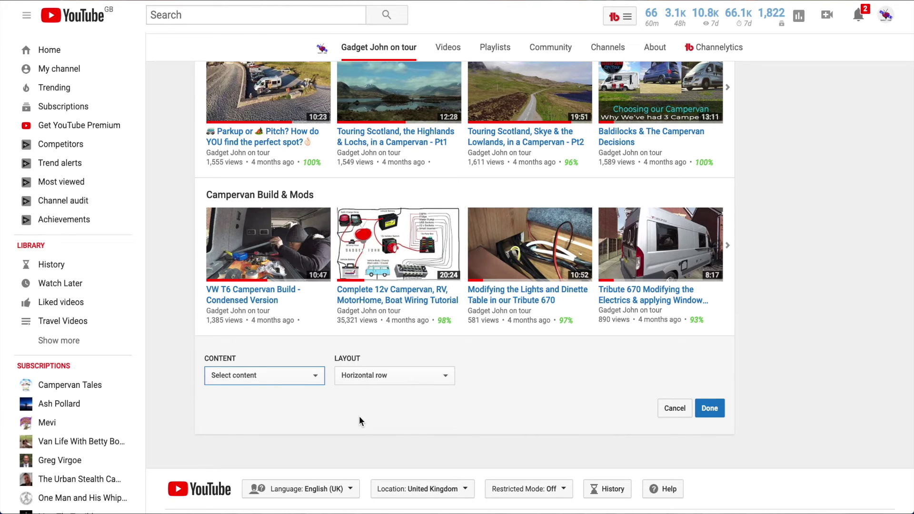
scroll(527, 398, up, 10)
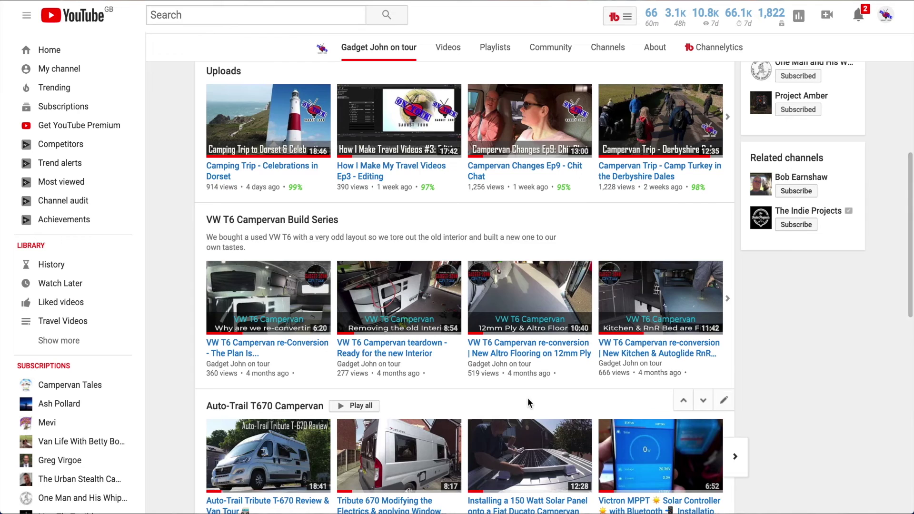
scroll(529, 401, up, 5)
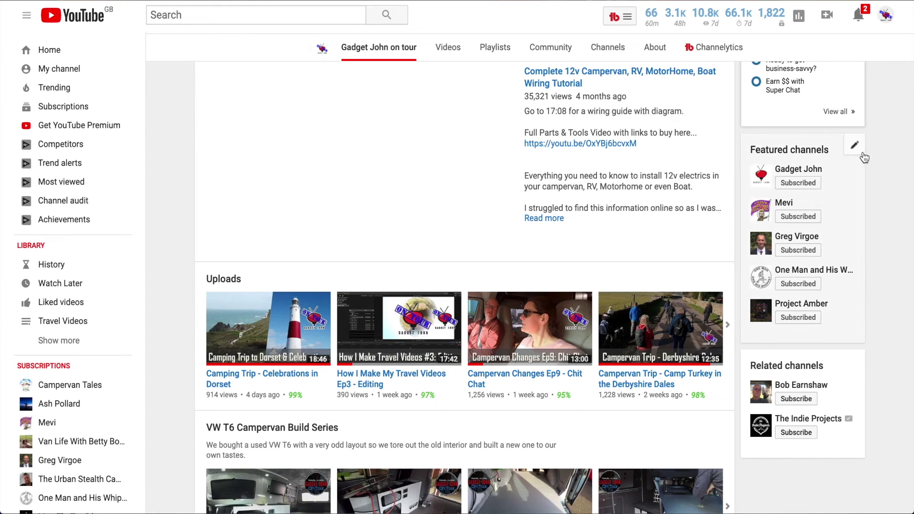
click(860, 152)
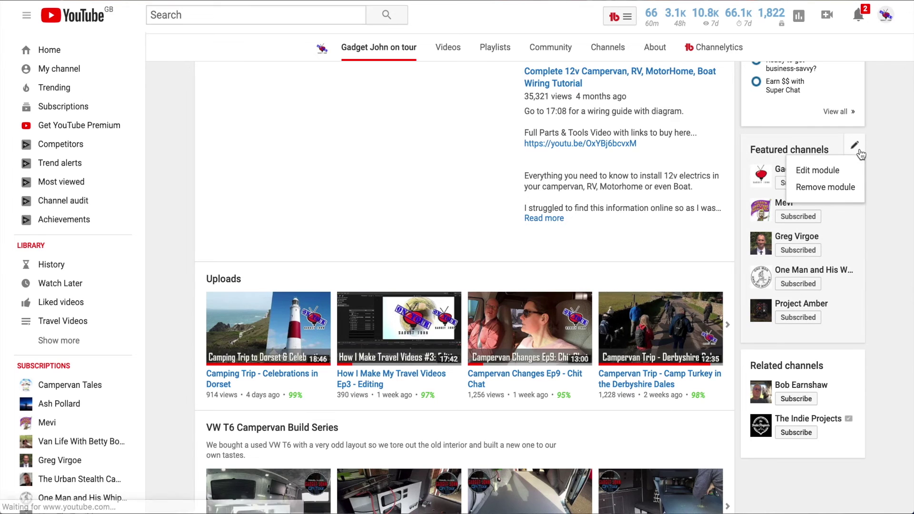
click(830, 173)
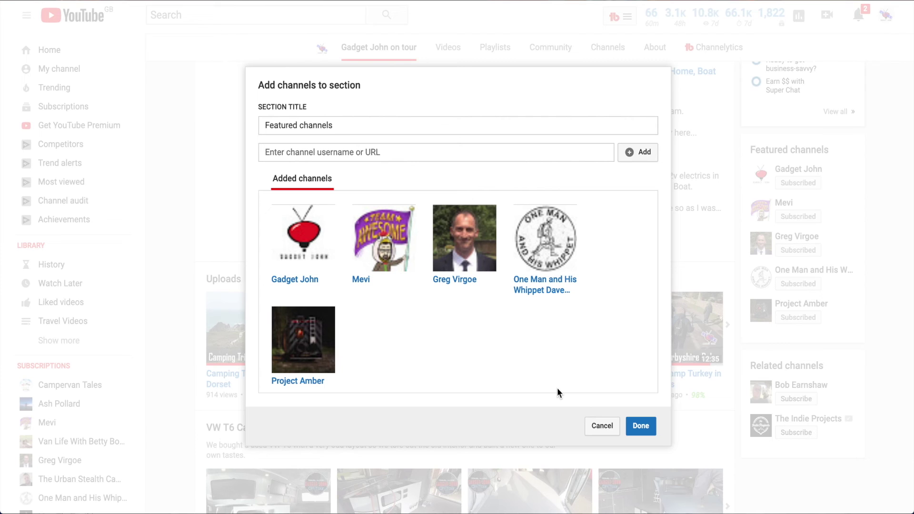
click(609, 429)
Step: Choose Edit channel art from the banner's pencil menu to start replacing the banner image
scroll(608, 425, up, 5)
click(855, 70)
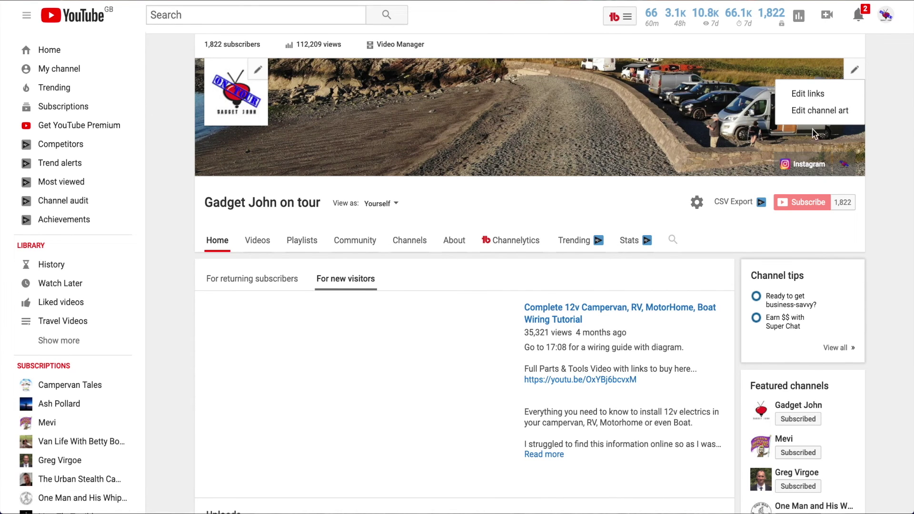
click(815, 116)
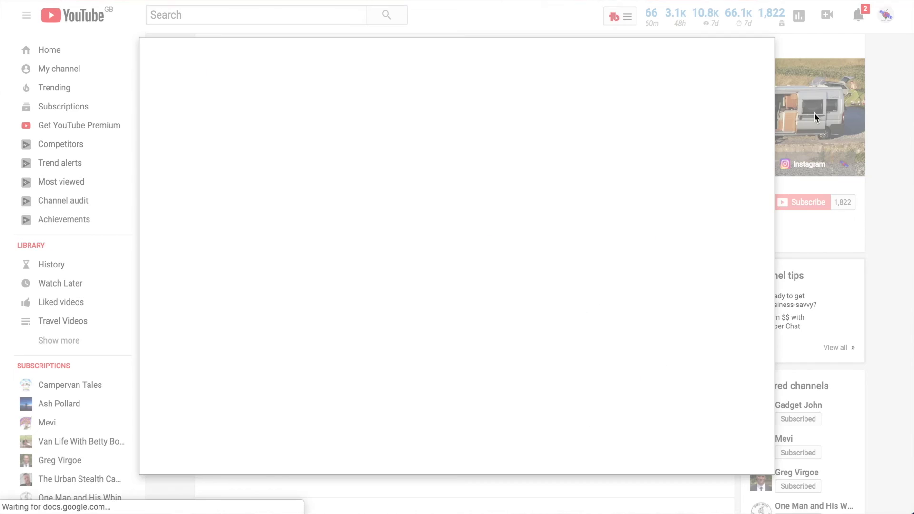